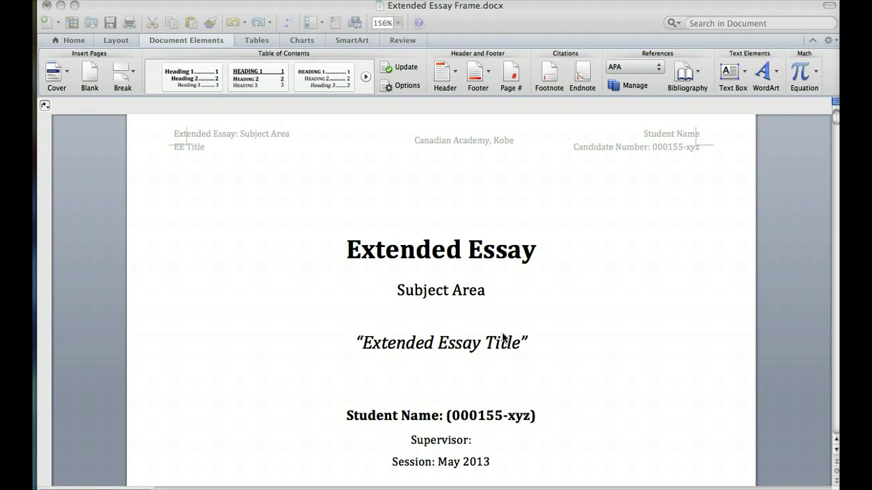
Step: Scroll down to the References page, then back up to the Notes page quote
left_click(520, 287)
scroll(519, 287, "down", 15)
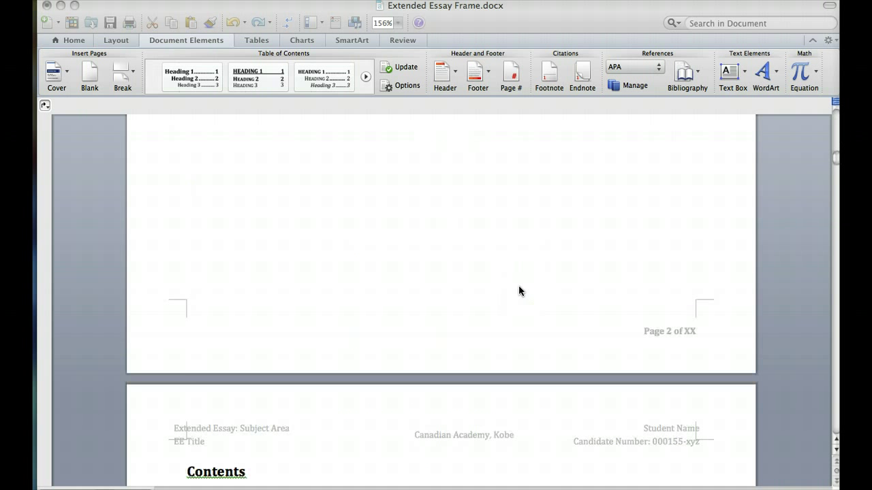
scroll(518, 291, "down", 20)
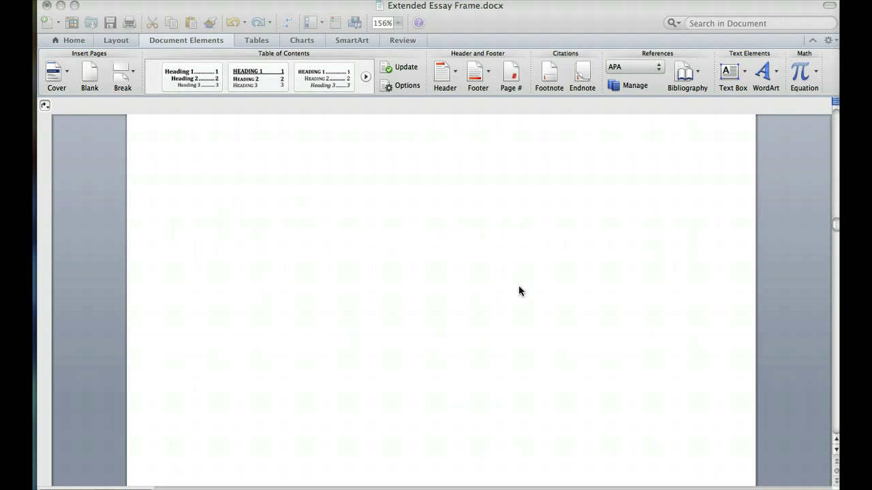
scroll(519, 291, "down", 12)
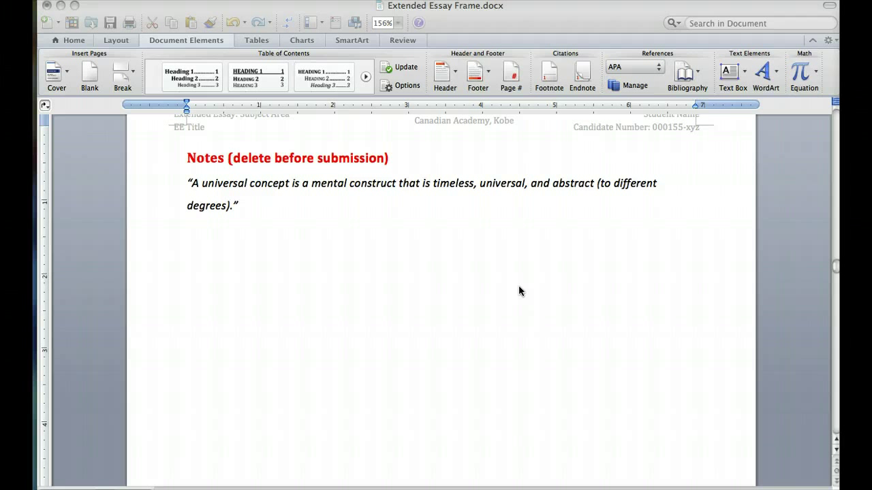
scroll(517, 285, "down", 15)
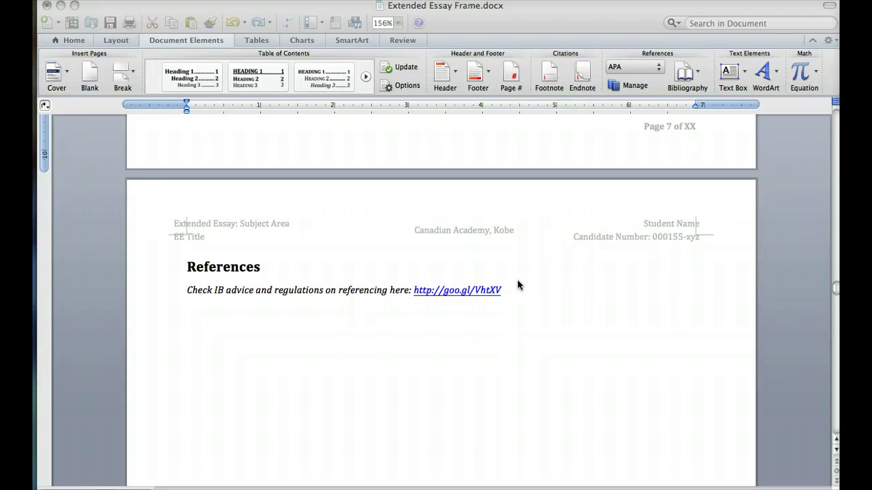
scroll(518, 285, "up", 15)
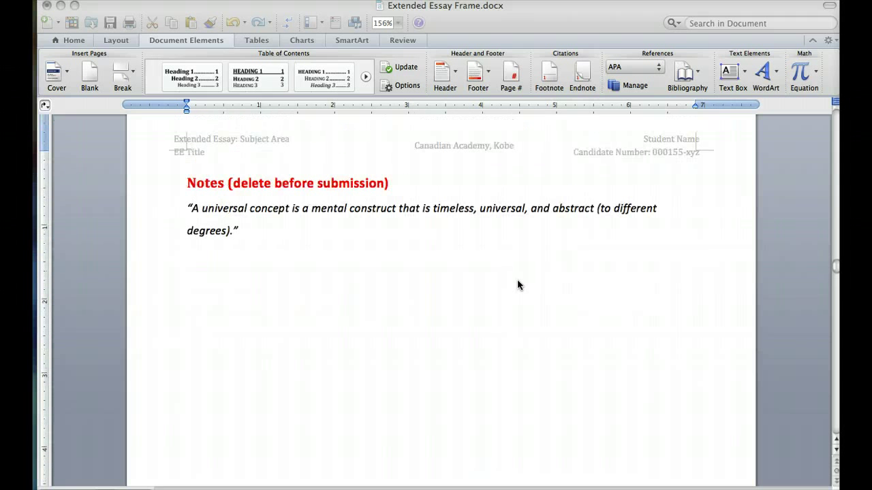
Step: Add a new line 'How I might use this information...' below the quote
left_click(249, 232)
key("Return")
type("How I might use this information...")
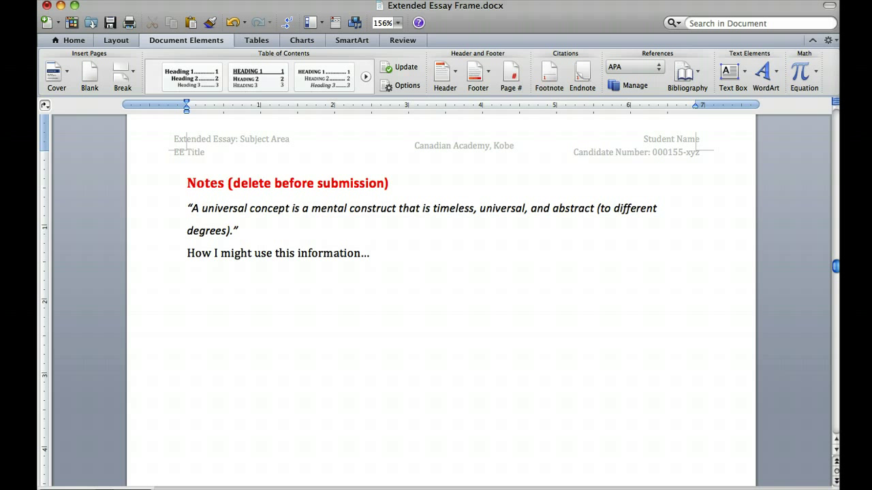
left_click(249, 234)
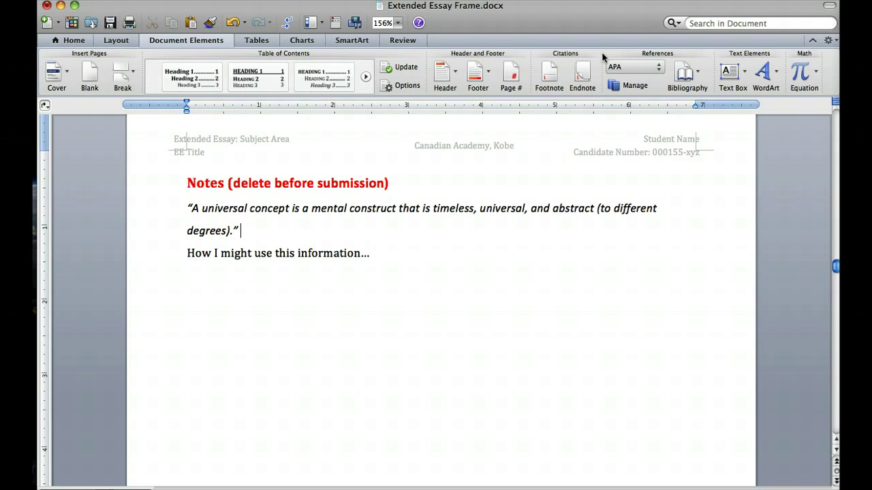
Step: Create a Book source for Erickson's 2008 book and cite it as (Erickson, 2008)
left_click(629, 87)
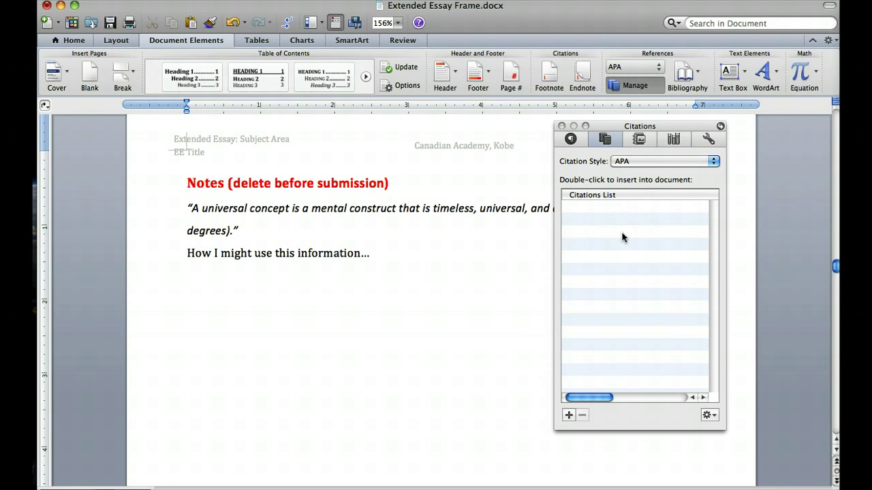
left_click(569, 415)
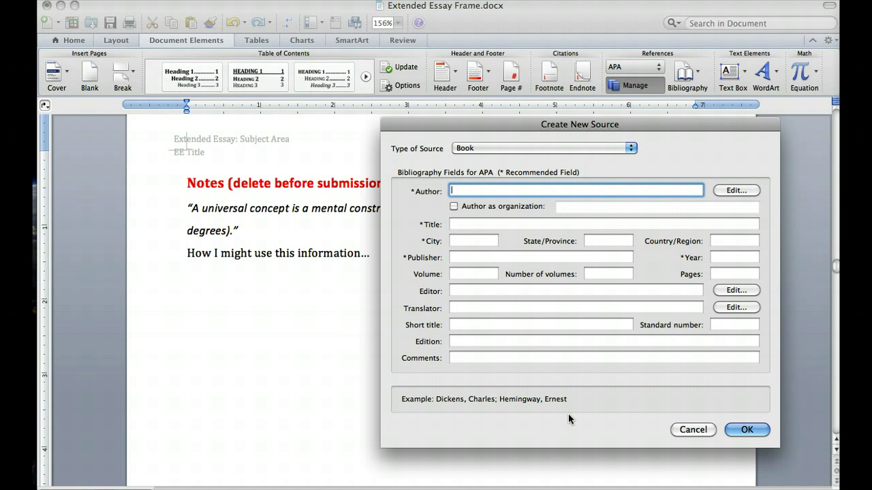
left_click(632, 148)
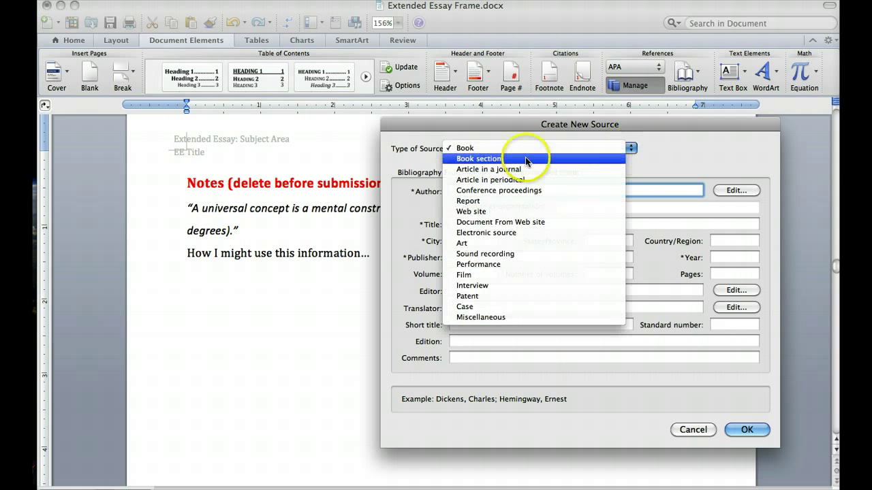
left_click(504, 149)
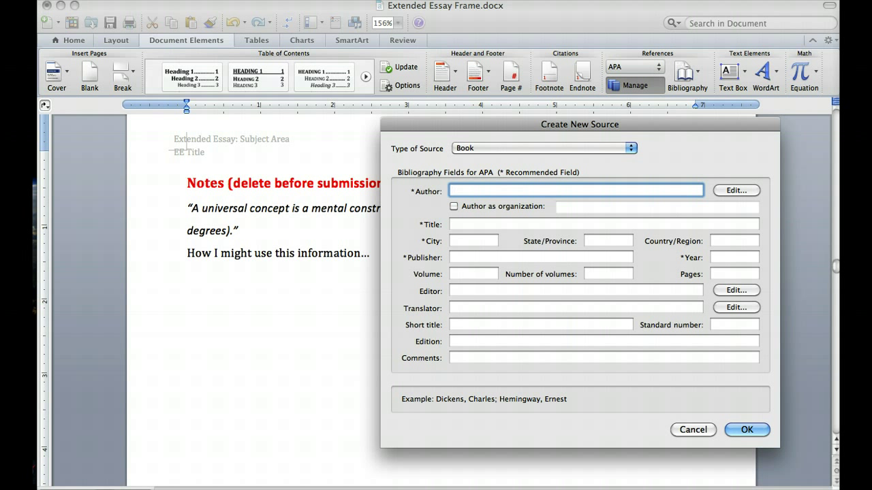
left_click(736, 430)
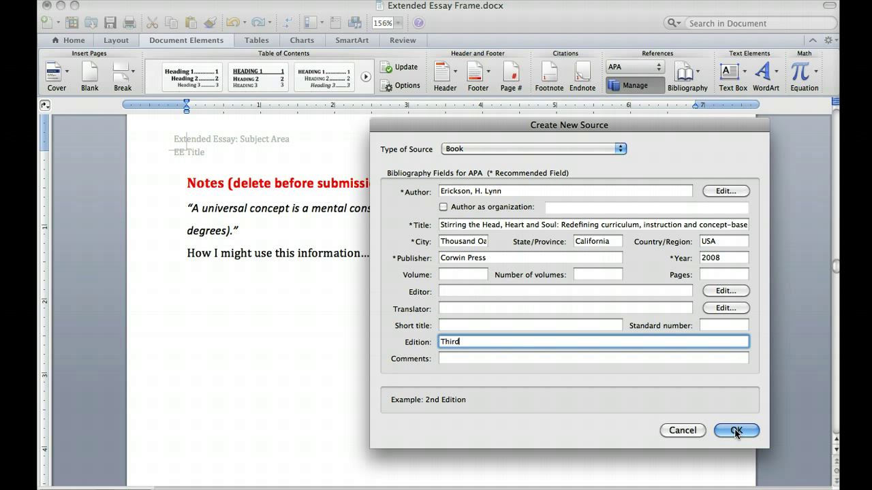
left_click(736, 430)
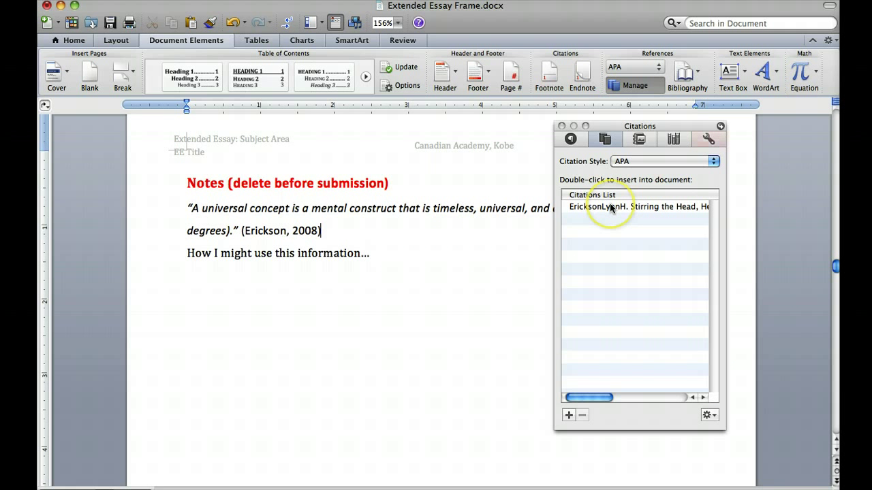
Step: Add page 30 to the Erickson citation so it reads (Erickson, 2008, p. 30)
left_click_drag(242, 230, 325, 231)
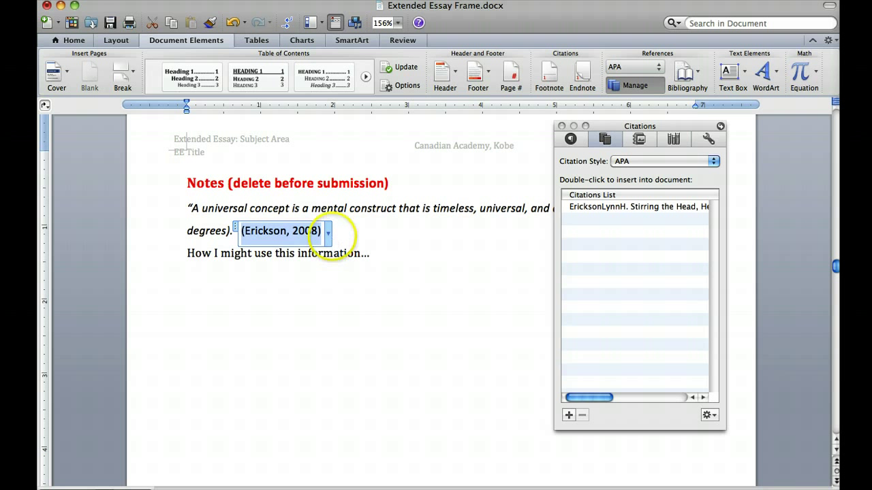
left_click(328, 234)
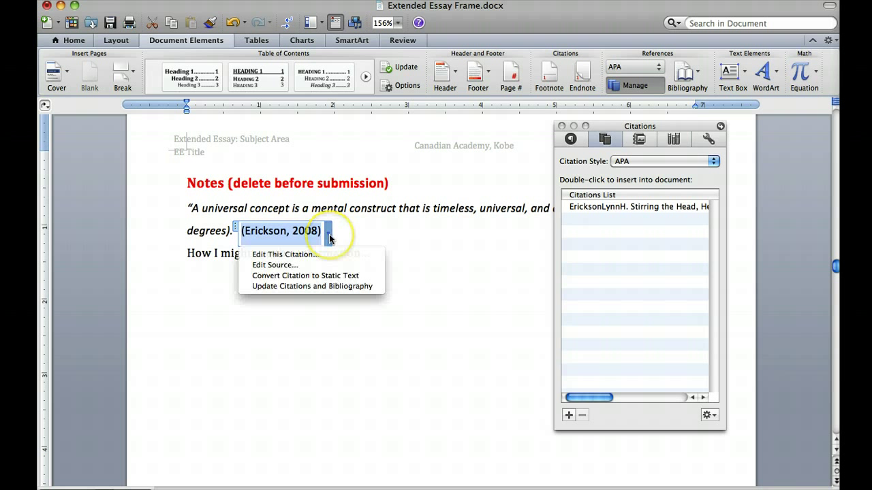
left_click(322, 254)
left_click(406, 235)
type("30")
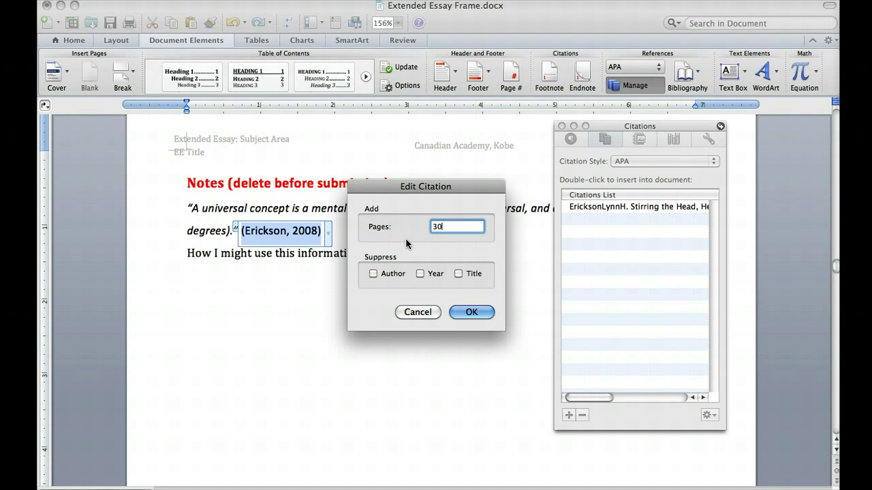
left_click(470, 314)
left_click(401, 298)
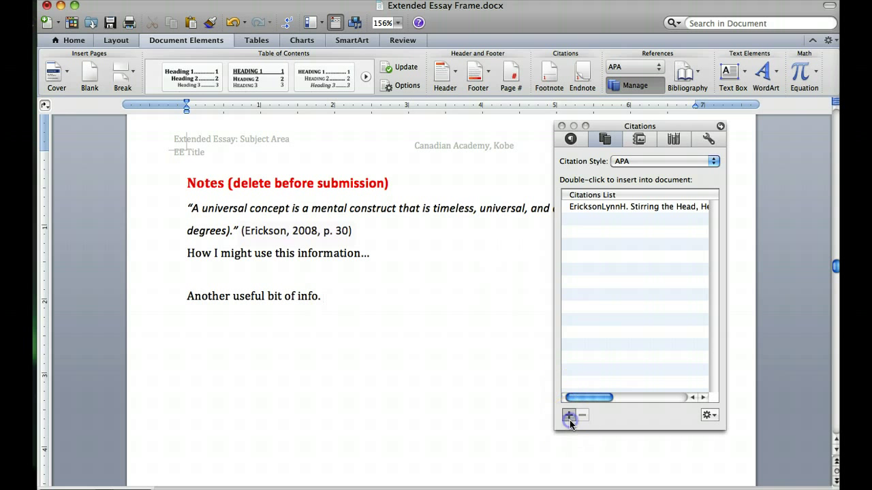
Step: Create a blank Web site source and cite it as (Placeholder2)
left_click(569, 415)
left_click(620, 149)
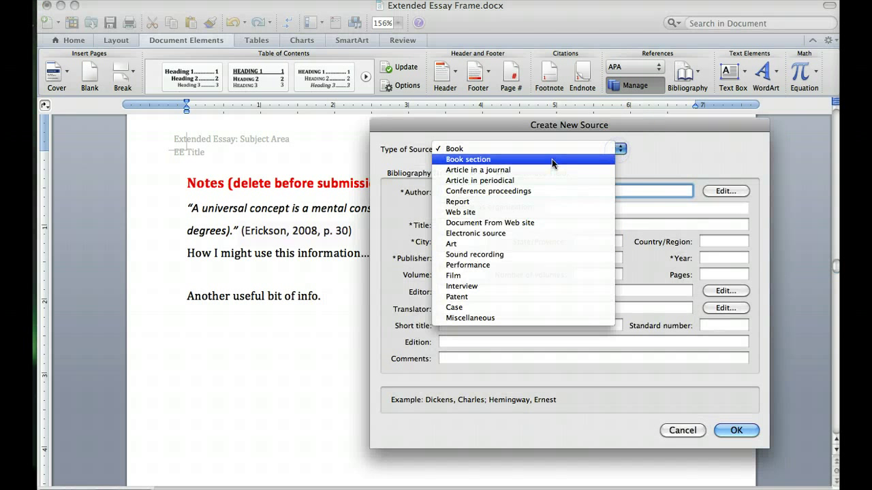
left_click(490, 212)
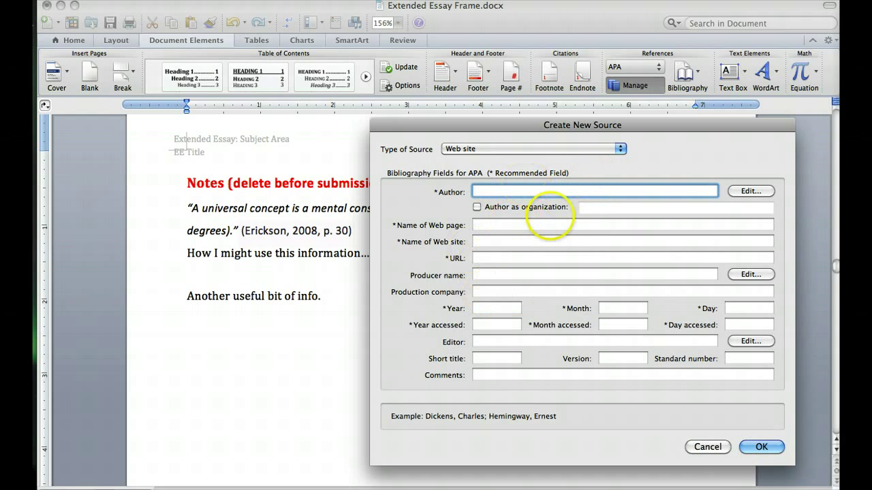
left_click(760, 448)
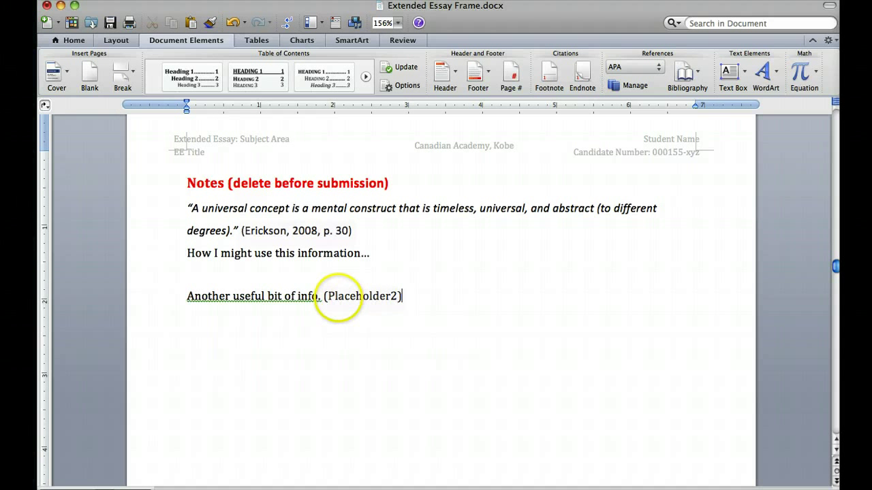
left_click(398, 296)
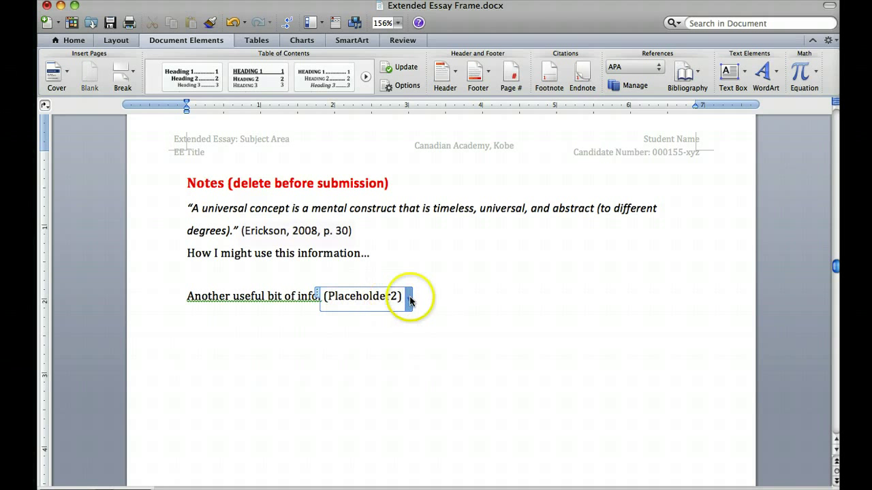
left_click(409, 297)
left_click(363, 330)
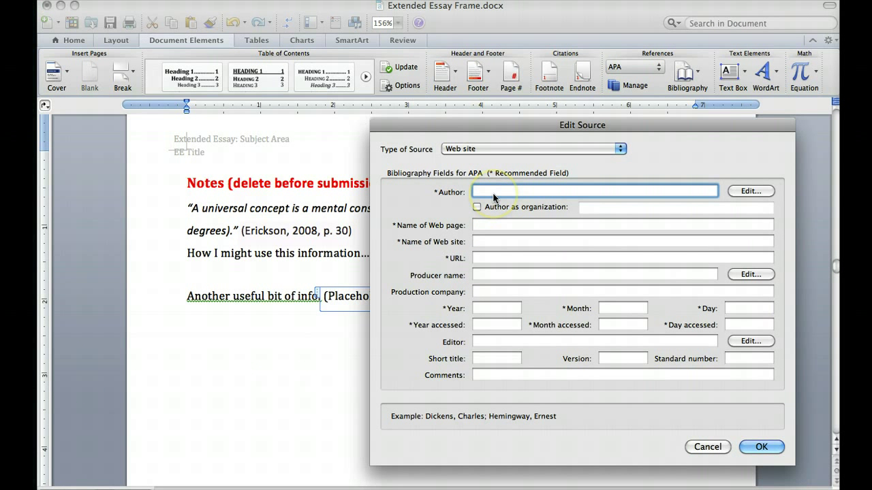
left_click(759, 447)
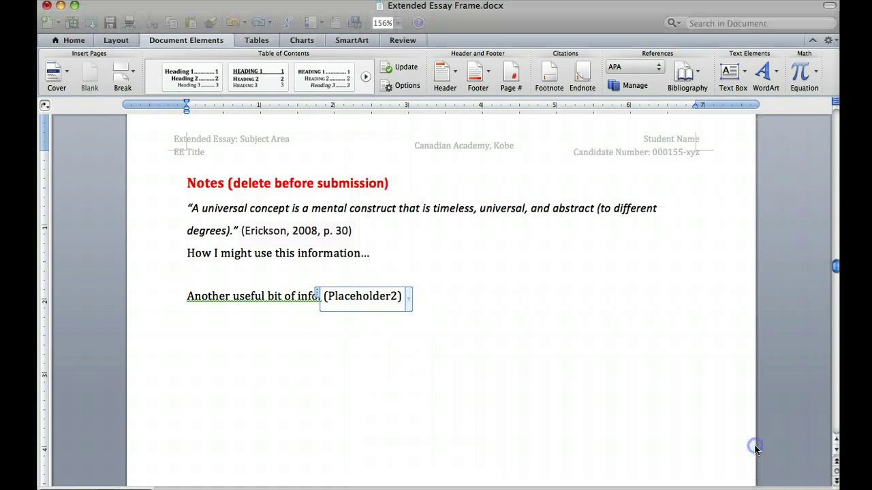
left_click(628, 83)
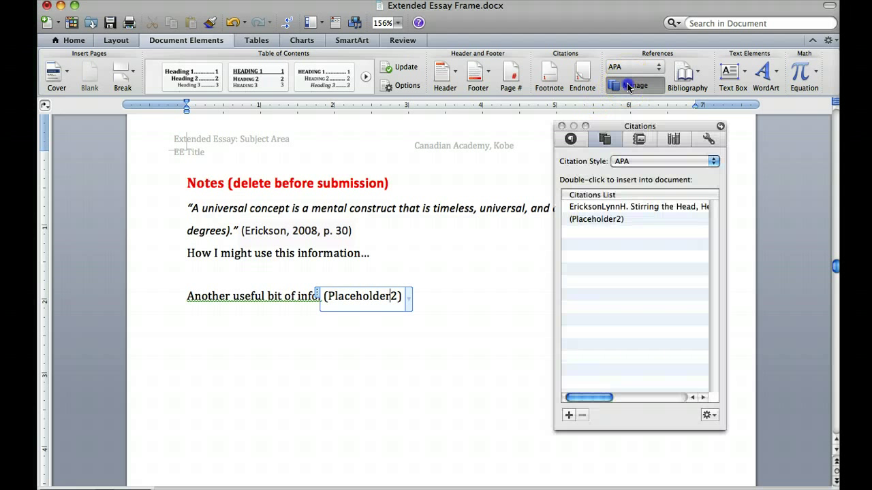
left_click(714, 419)
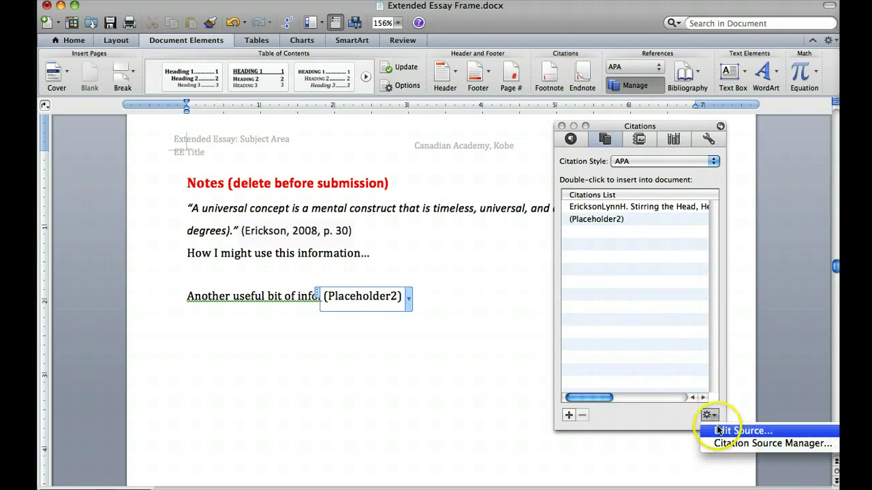
left_click(716, 429)
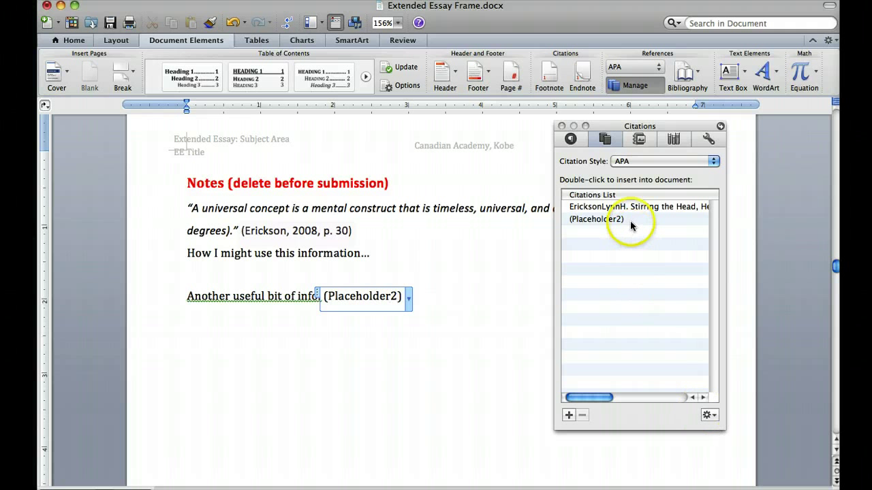
left_click(632, 219)
left_click(705, 414)
left_click(723, 430)
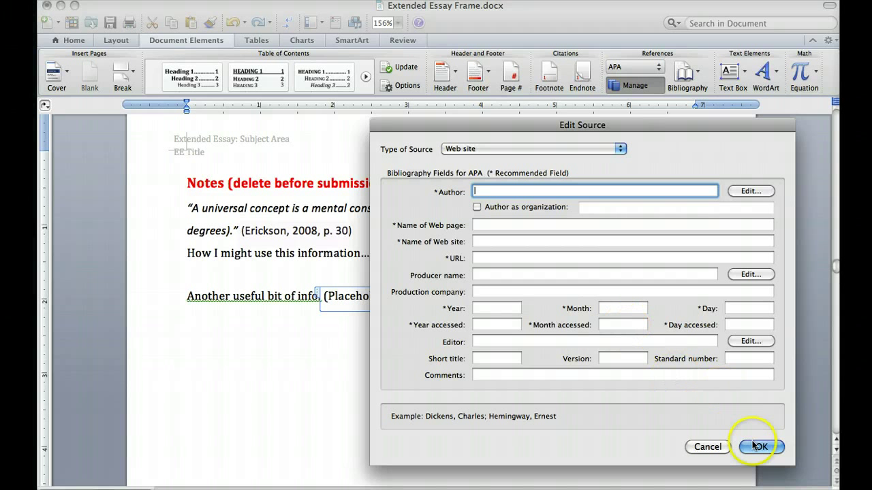
left_click(758, 447)
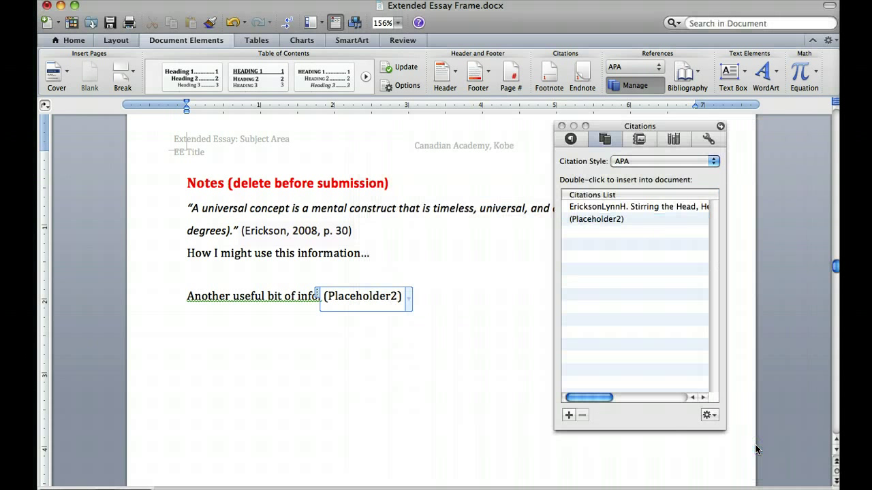
left_click(428, 296)
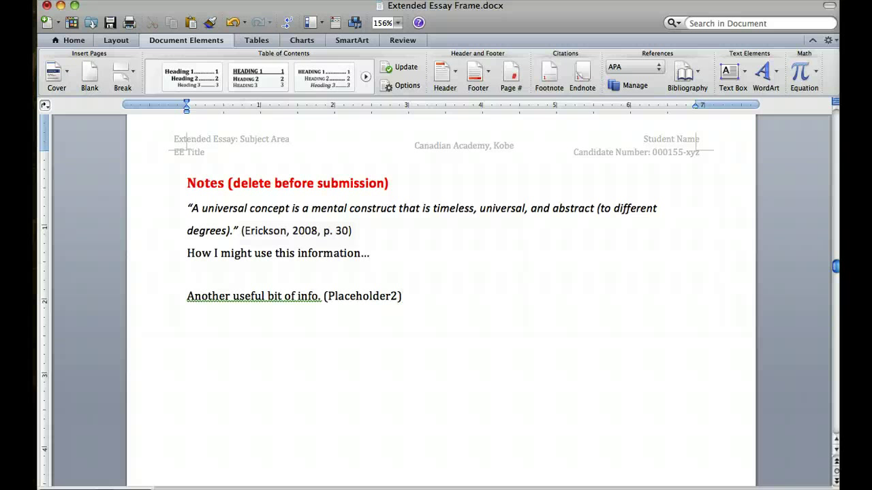
Step: Type a filler line and cite the Erickson book from the Citations list after it
type("lksjbvkjSbvSKJFbvLSKFJvbSLFKJvbLSFKjbLKSf")
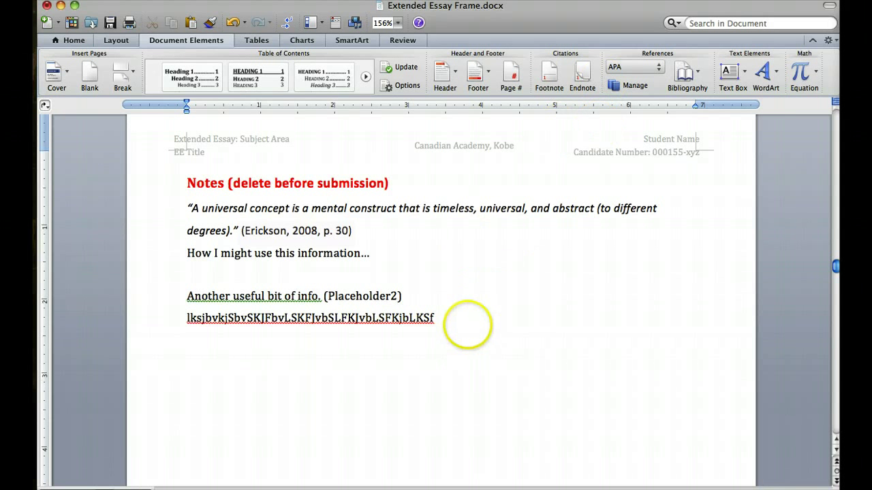
left_click(640, 87)
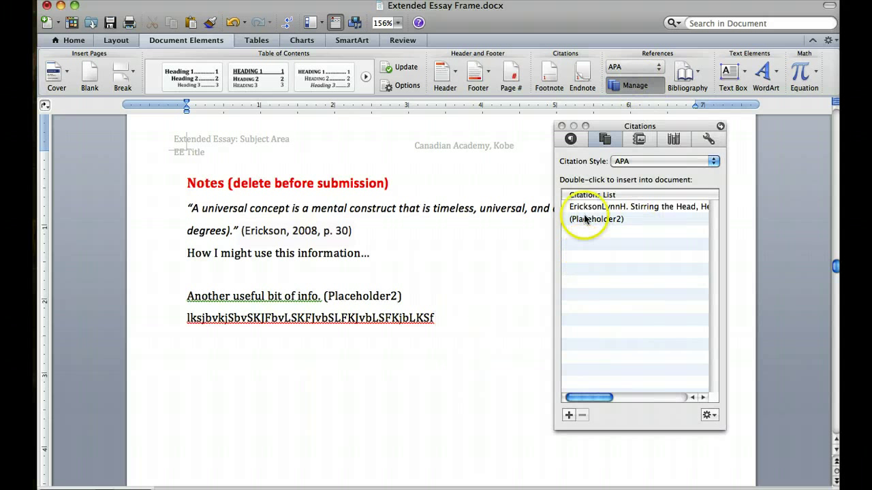
left_click(584, 207)
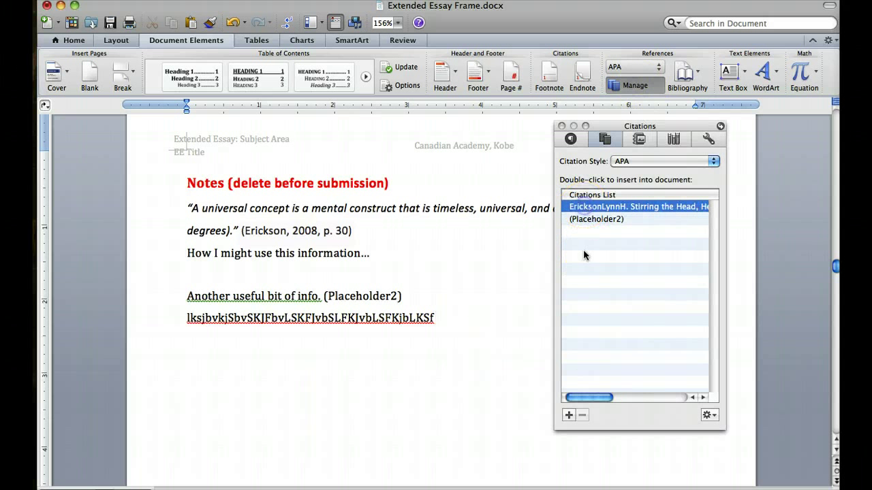
double_click(604, 206)
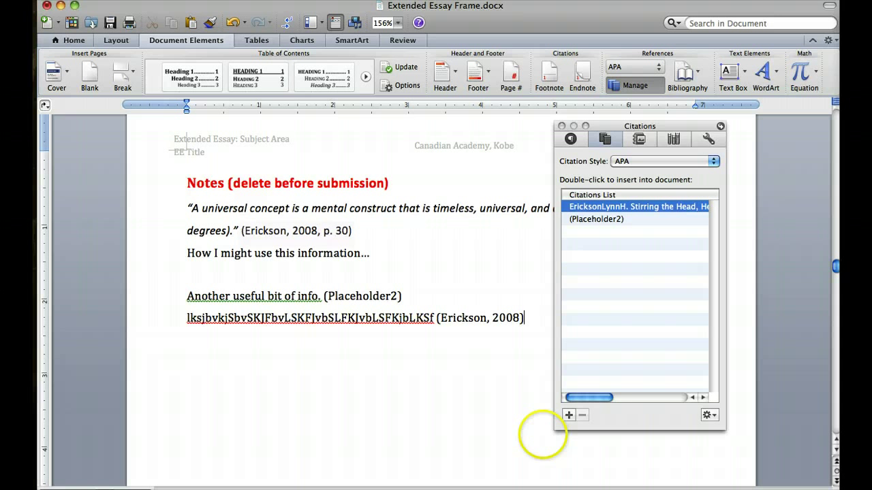
left_click(562, 126)
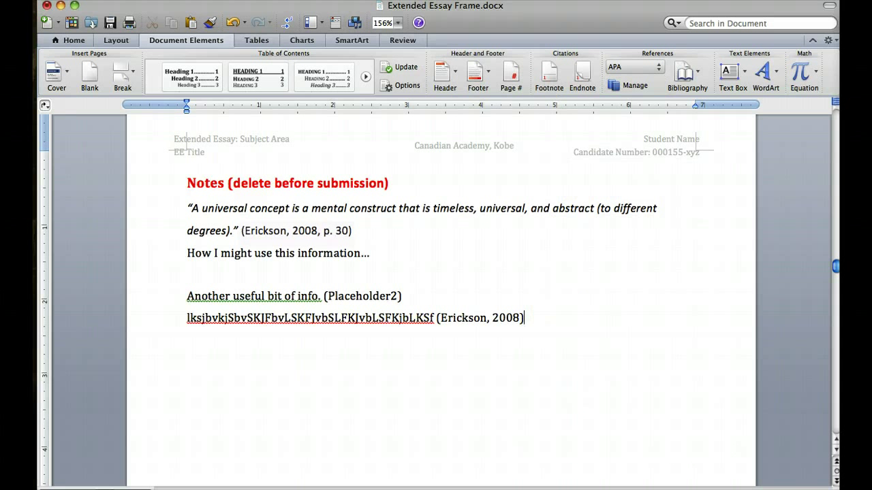
Step: Open the Erickson citation's source details and confirm them unchanged
left_click(498, 318)
left_click(530, 318)
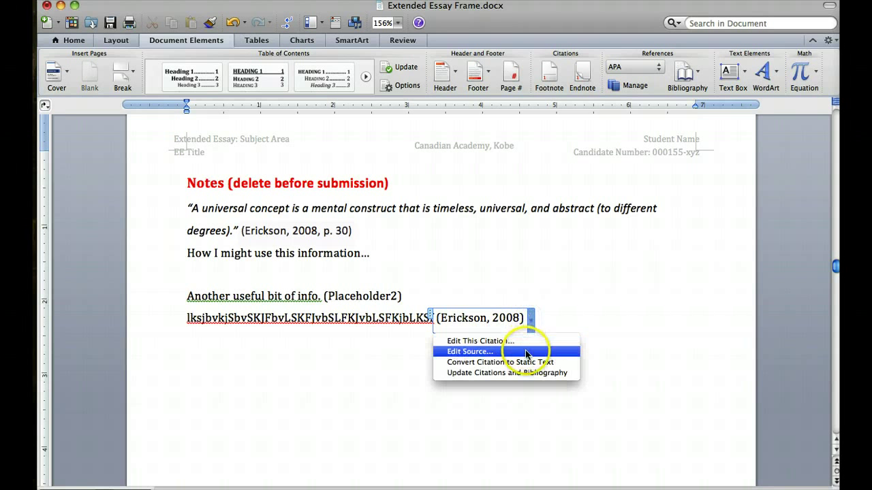
left_click(525, 351)
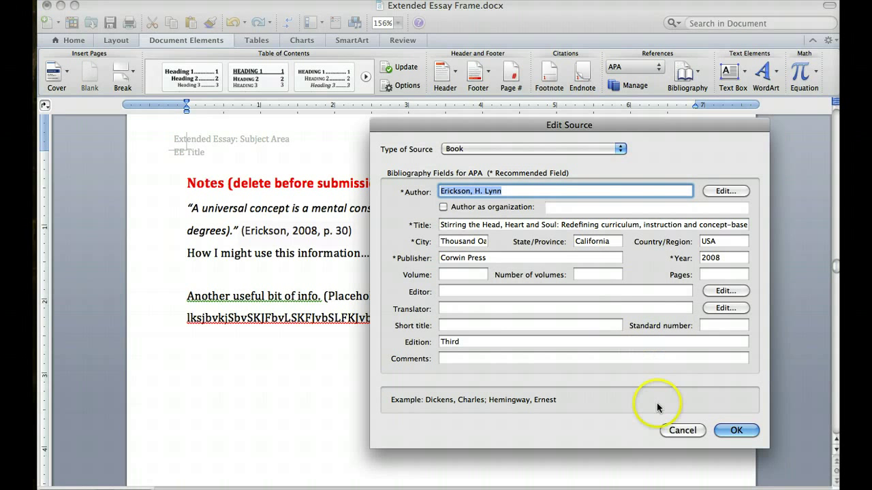
left_click(735, 430)
left_click(560, 330)
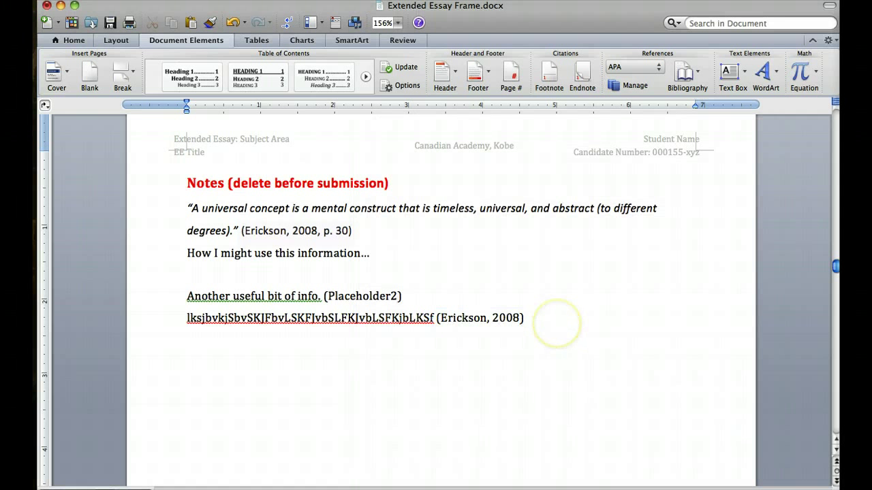
Step: Insert the built-in Bibliography on the empty line under the References heading
scroll(488, 333, "down", 2)
scroll(488, 334, "down", 10)
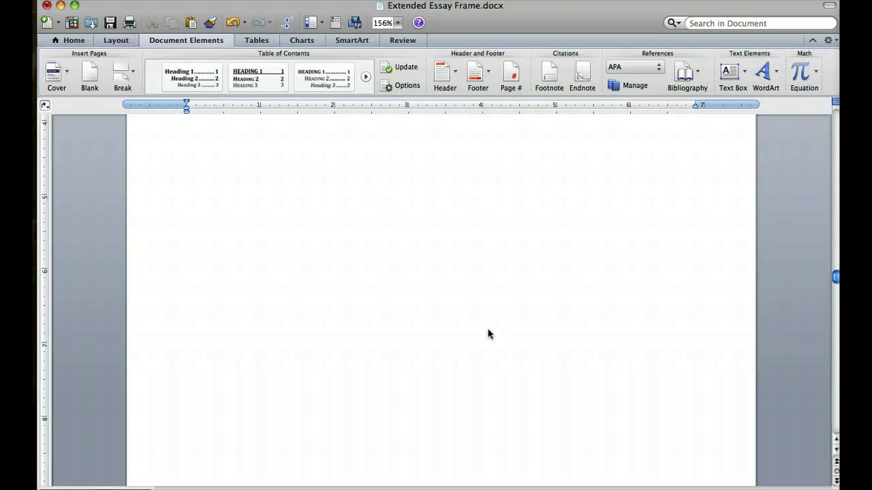
scroll(487, 334, "down", 1)
left_click(242, 253)
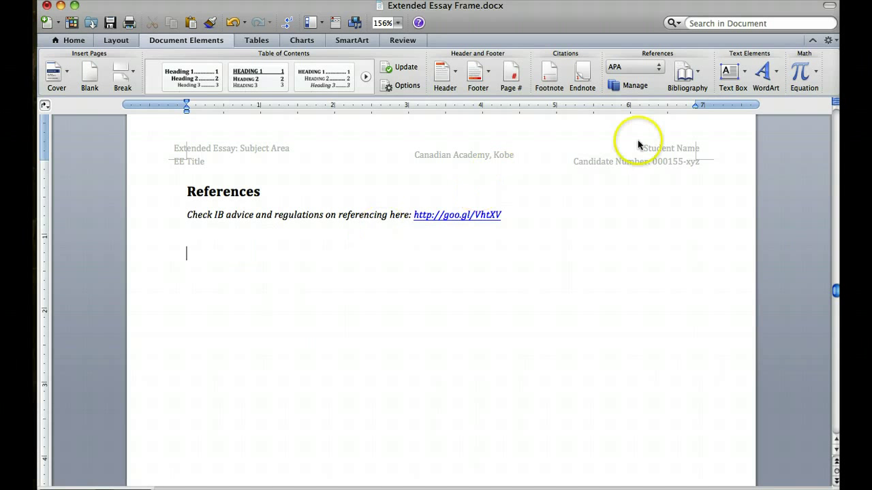
left_click(690, 80)
left_click(597, 159)
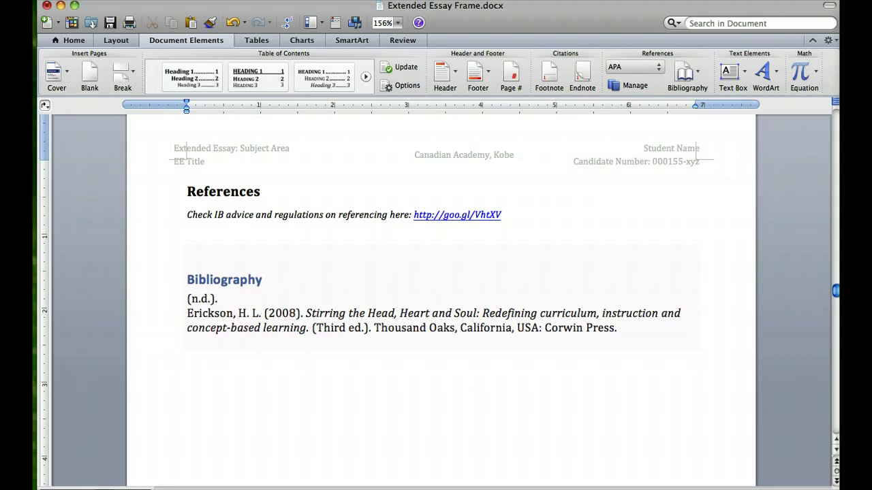
left_click(222, 280)
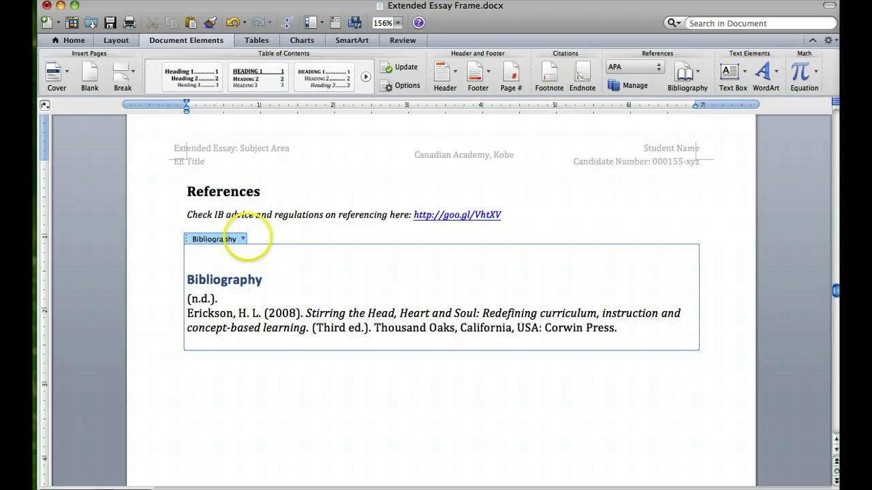
left_click(243, 238)
left_click(245, 252)
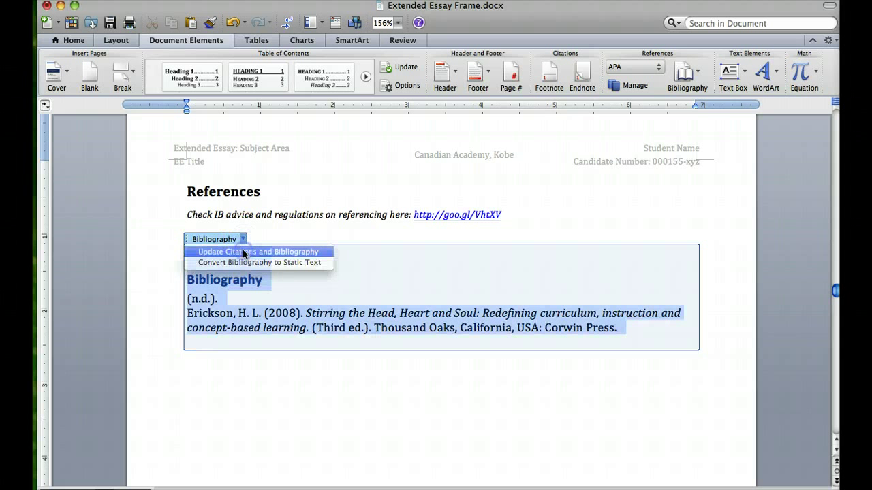
left_click(306, 294)
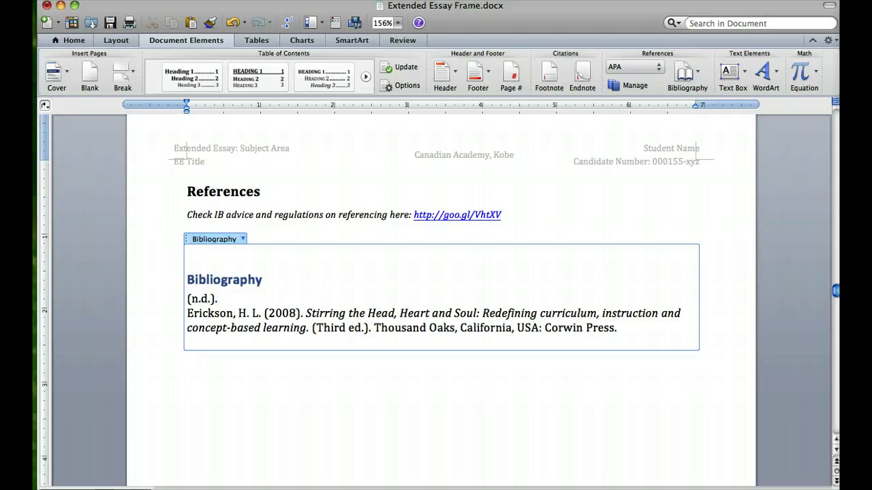
left_click(243, 238)
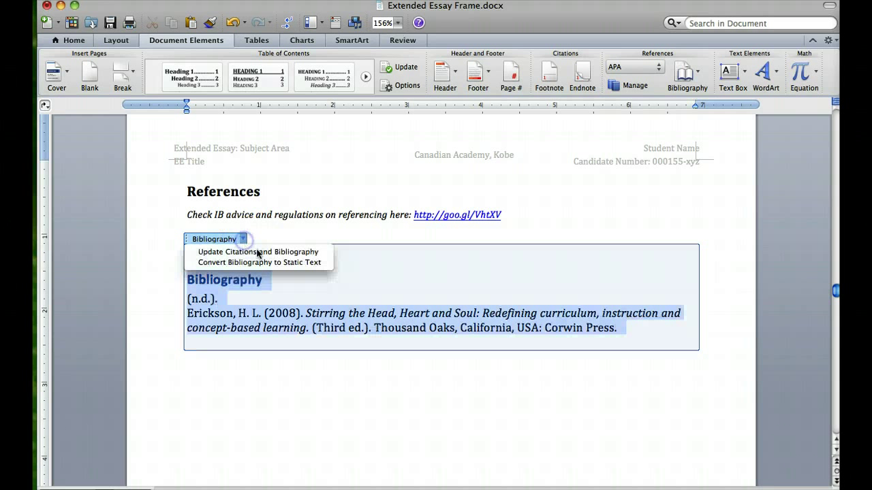
left_click(258, 252)
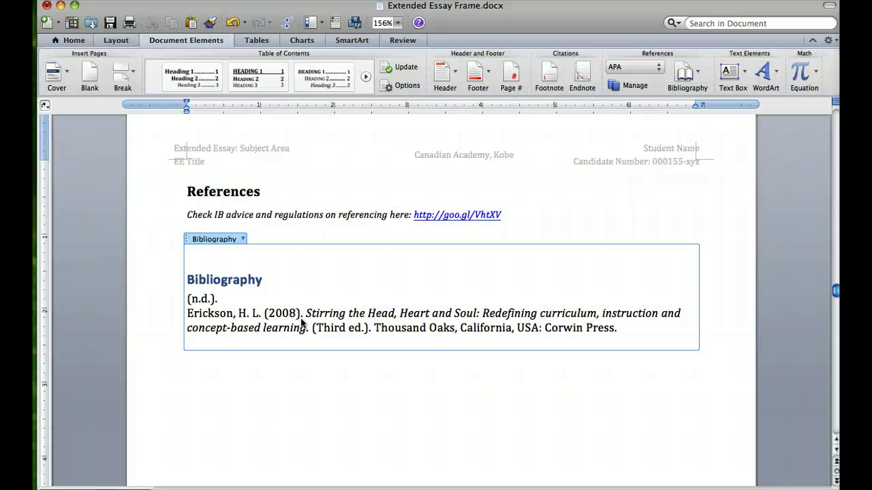
left_click(302, 324)
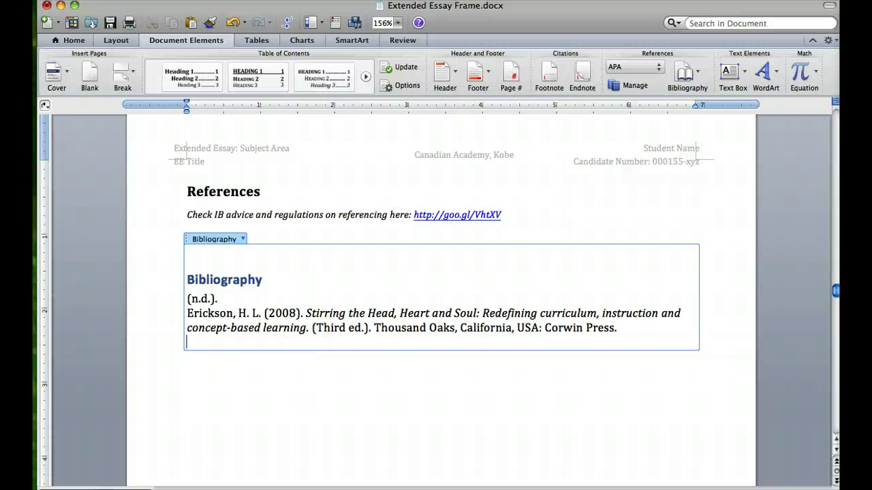